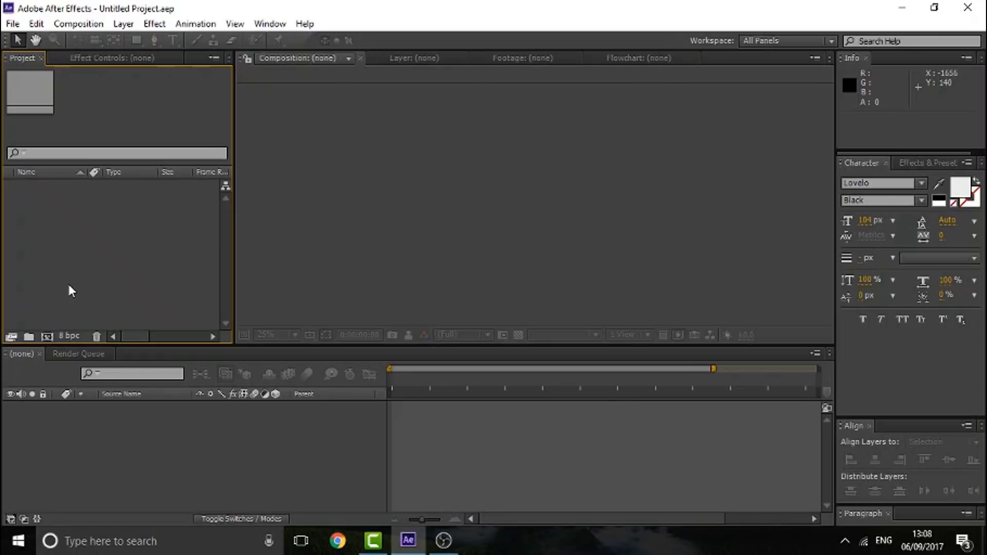
Create a composition named Tutorial with a medium green background
left_click(444, 266)
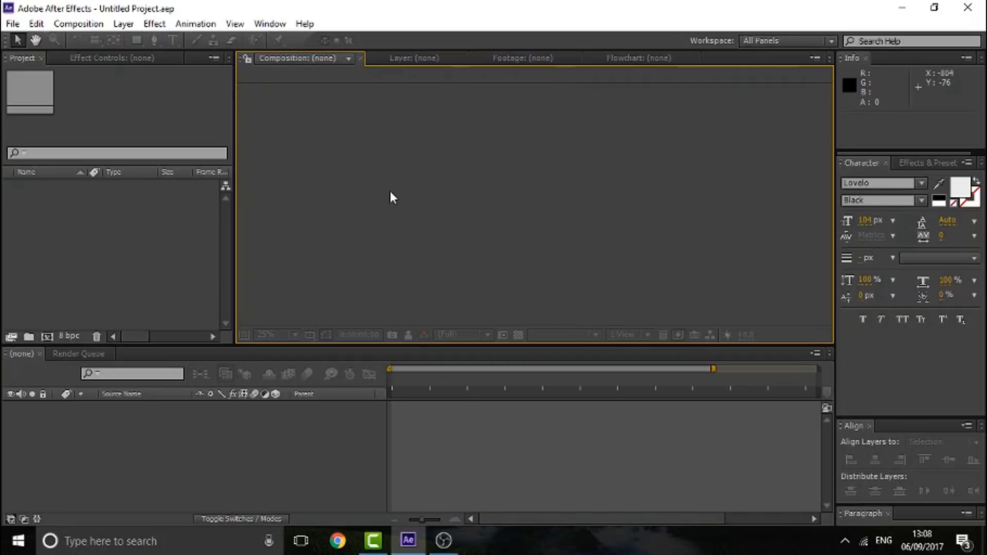
left_click(46, 337)
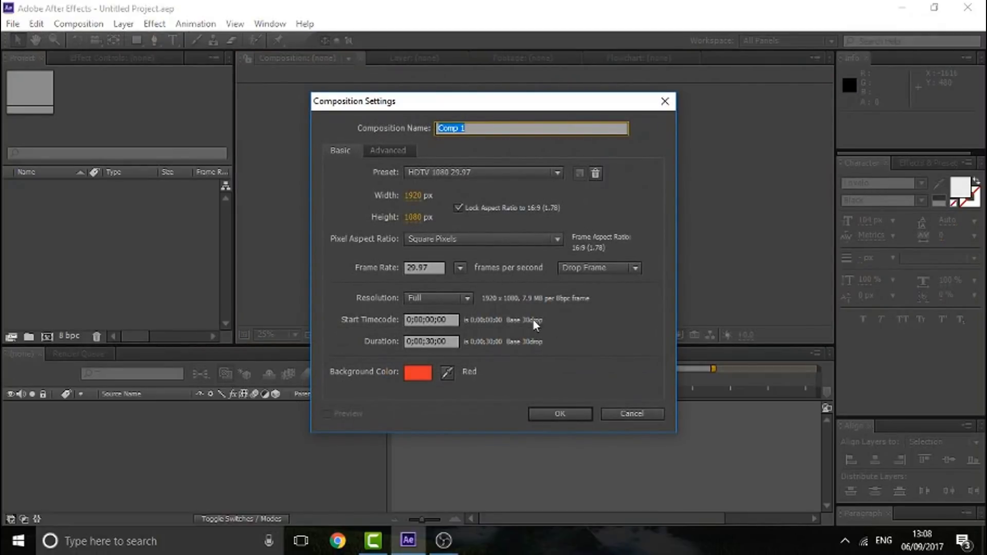
key("Caps_Lock")
key("Caps_Lock")
type("Tutorial")
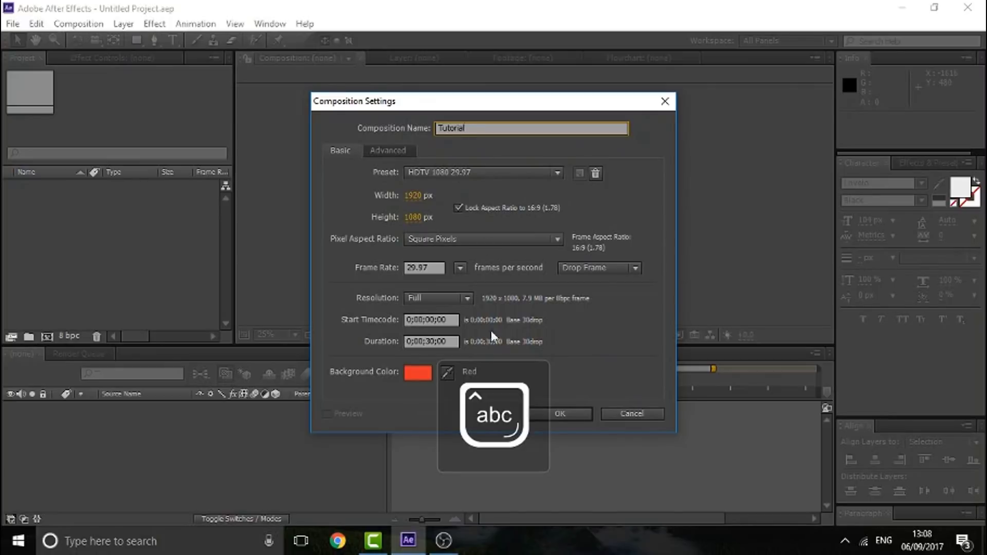
left_click(419, 373)
left_click(332, 309)
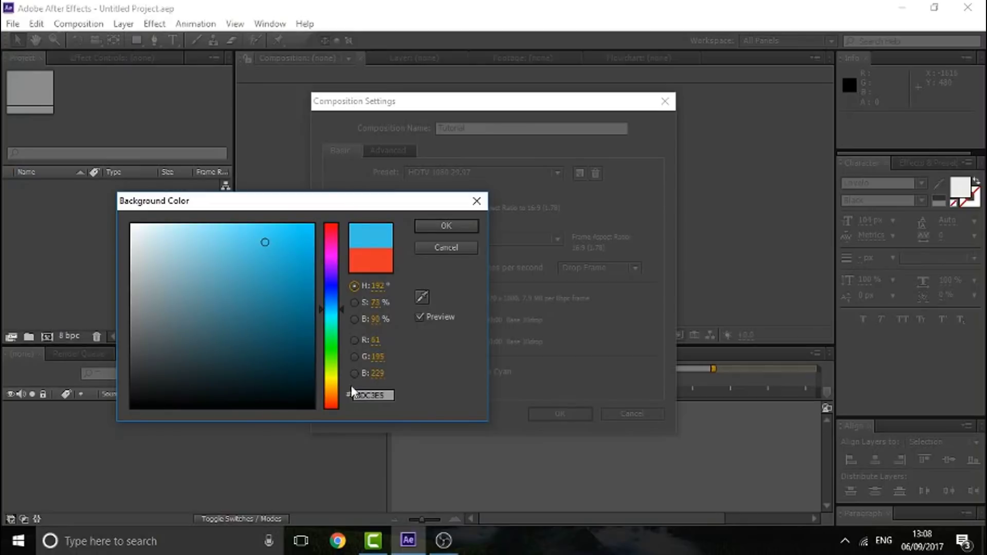
left_click(335, 347)
left_click(442, 227)
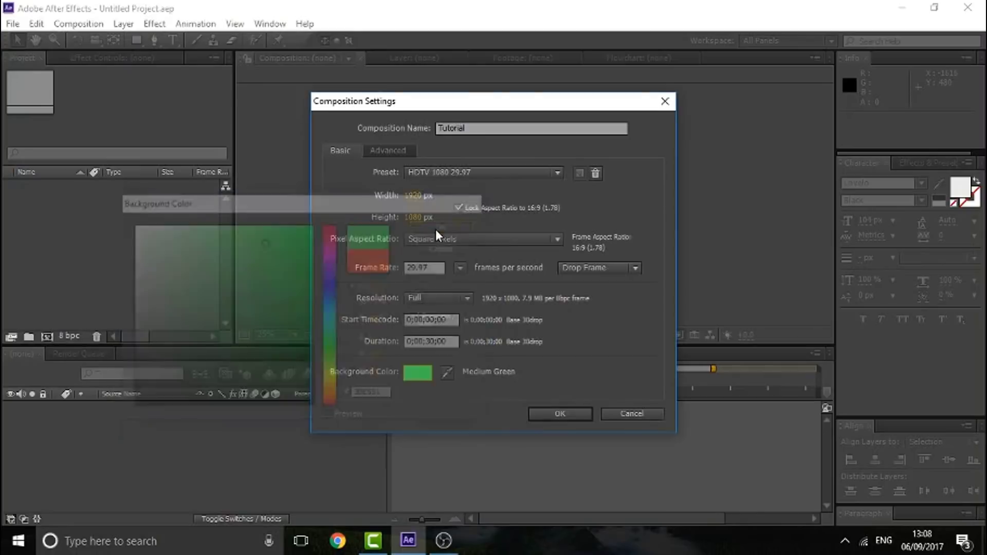
left_click(556, 407)
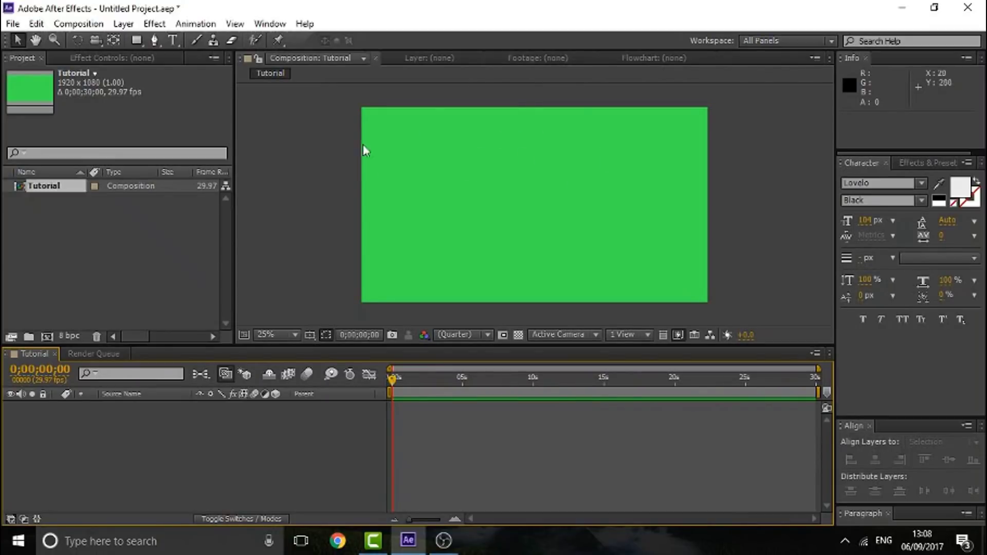
left_click(391, 387)
left_click_drag(401, 383, 318, 348)
left_click(279, 24)
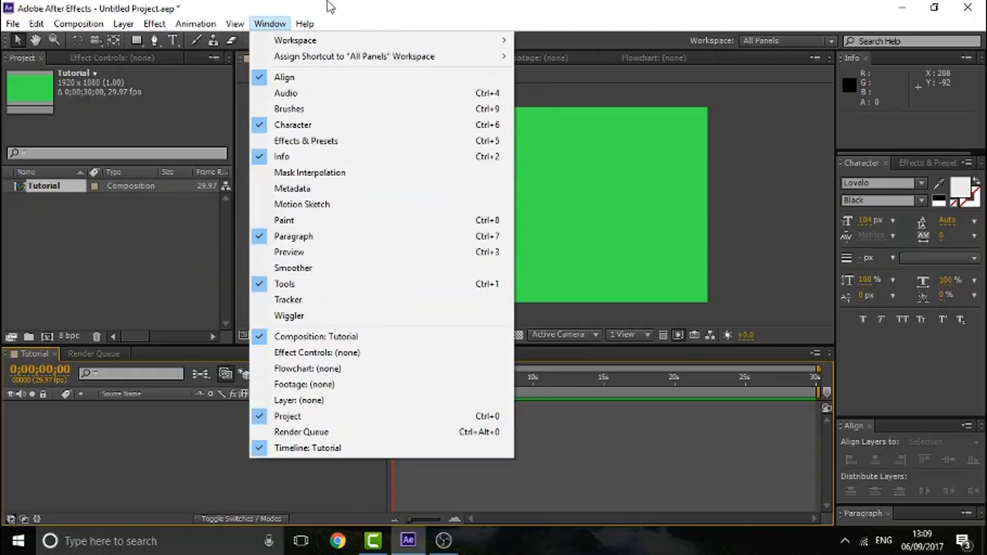
left_click(275, 26)
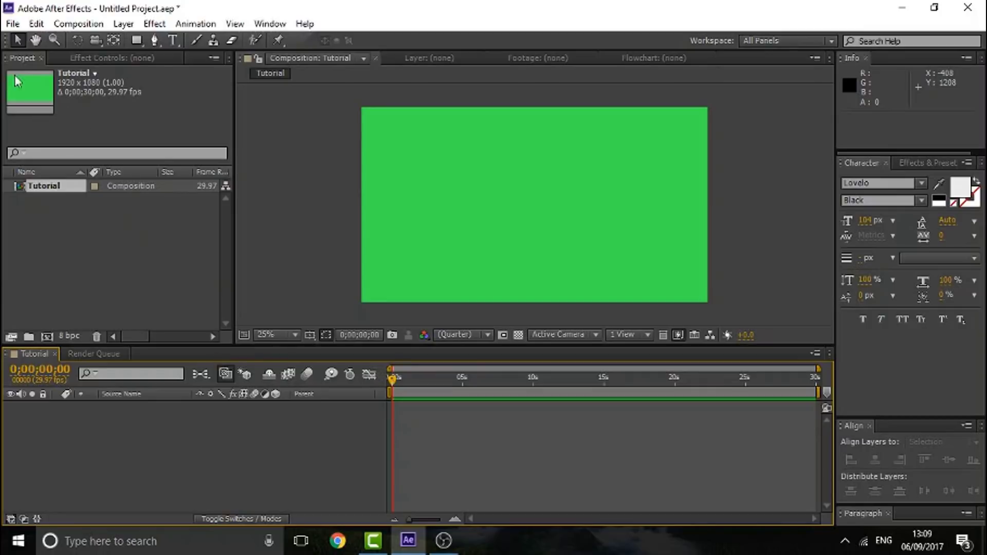
Delete the Tutorial composition from the project
left_click(73, 185)
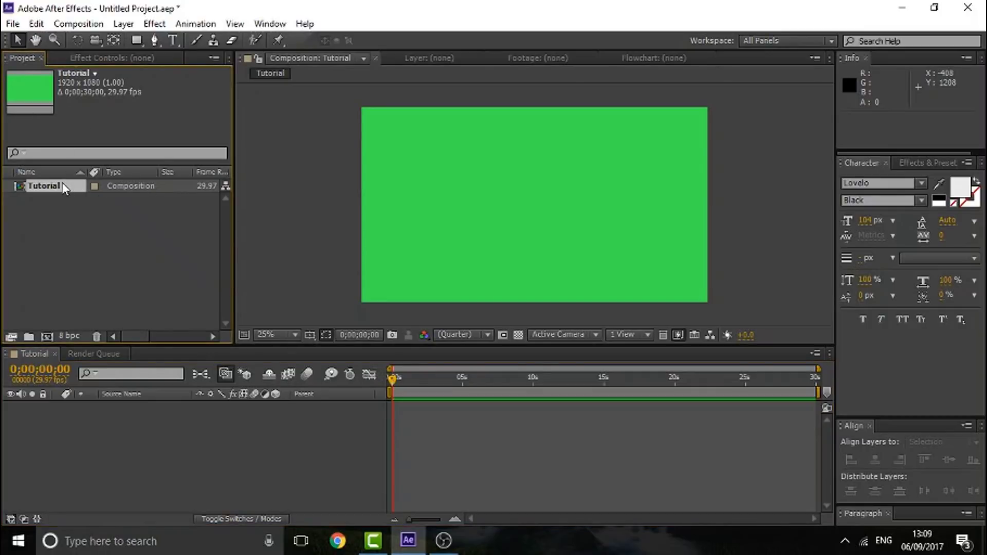
key("Delete")
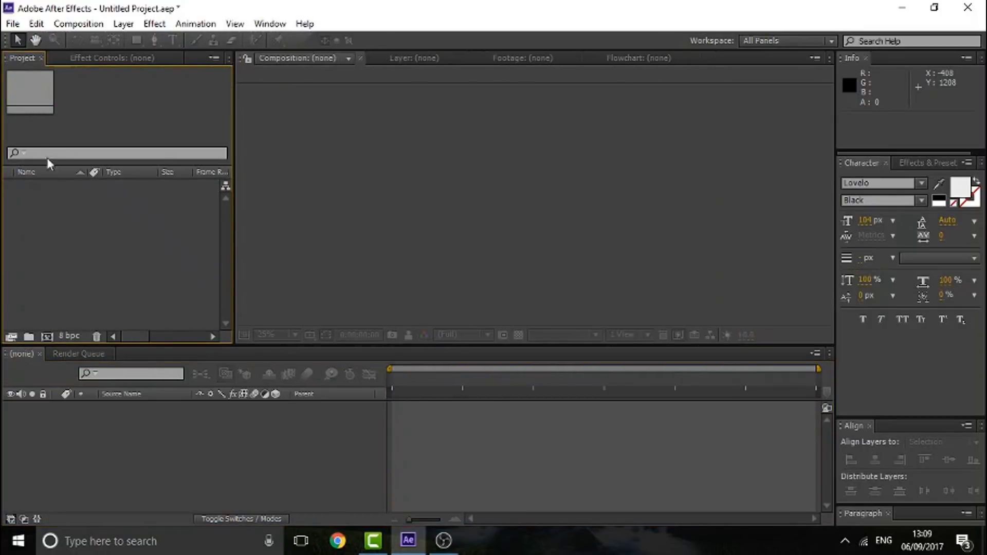
Create a new composition with a white background, keeping the default name and settings
left_click(46, 337)
left_click(412, 373)
left_click_drag(178, 282, 109, 228)
left_click(427, 230)
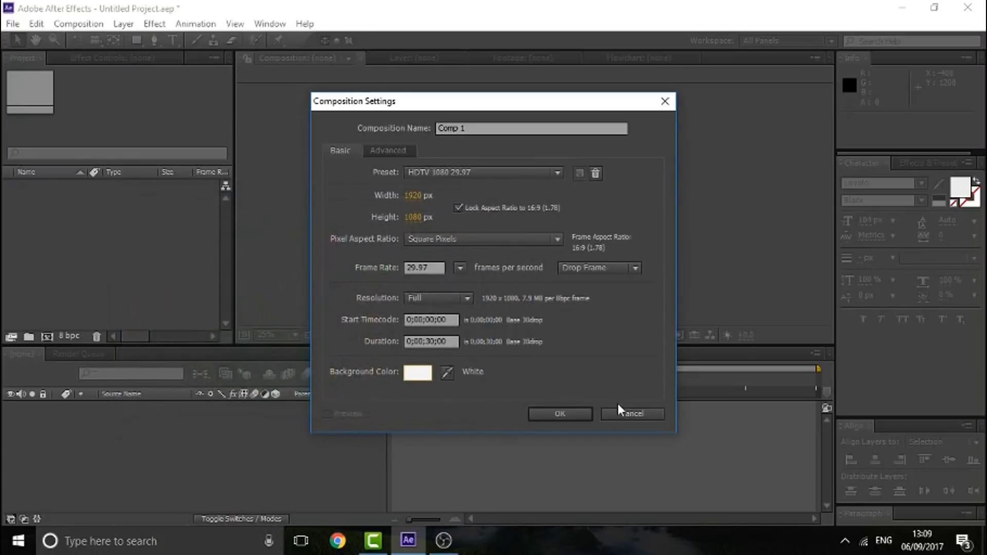
left_click(560, 413)
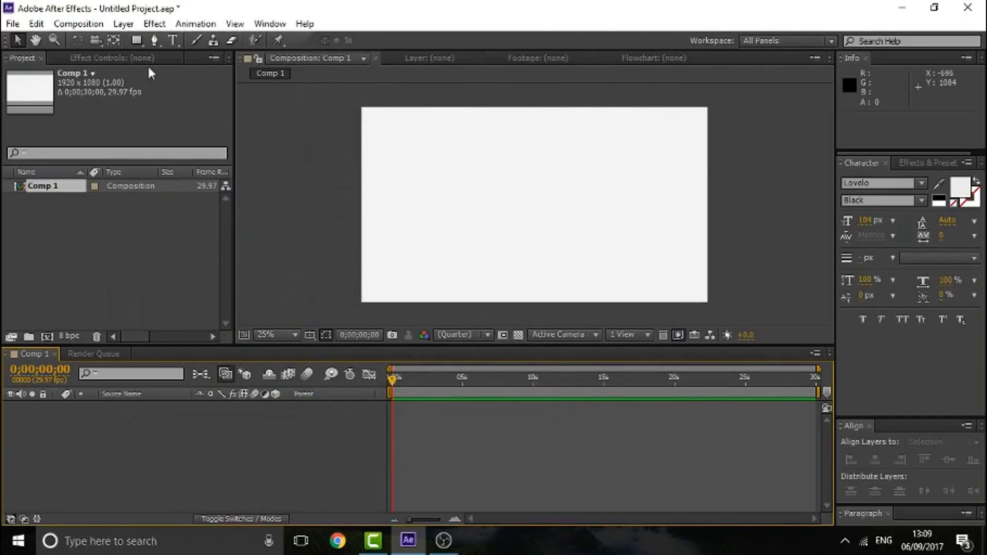
Draw a bright green filled rectangle, about 1948 × 1112 px, covering the whole composition frame
left_click(136, 45)
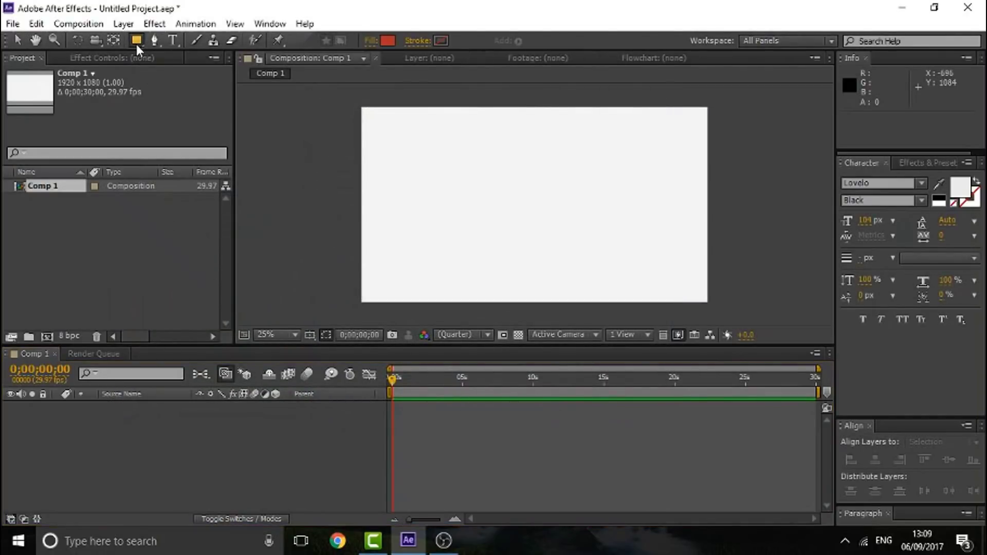
left_click(388, 40)
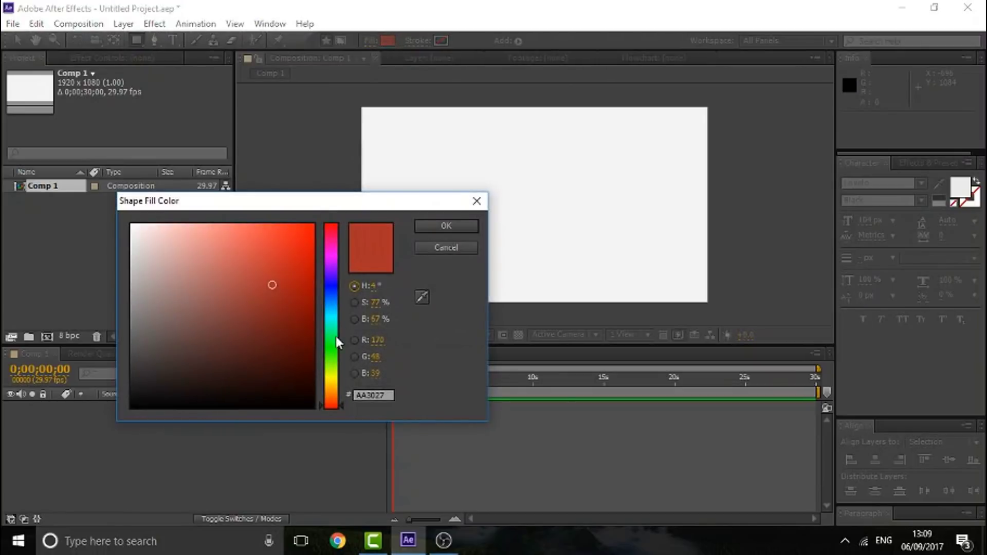
left_click_drag(335, 336, 334, 354)
left_click_drag(296, 253, 270, 235)
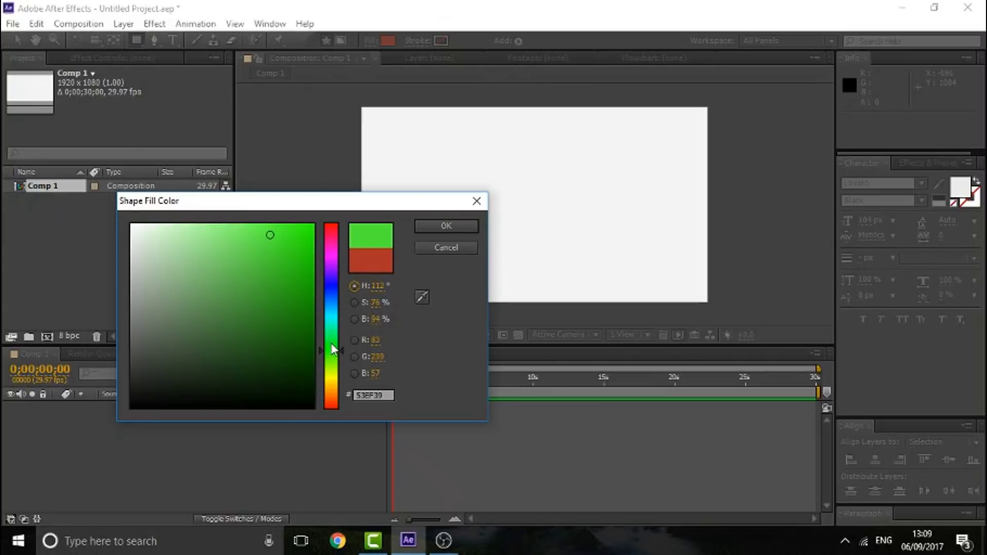
left_click(446, 225)
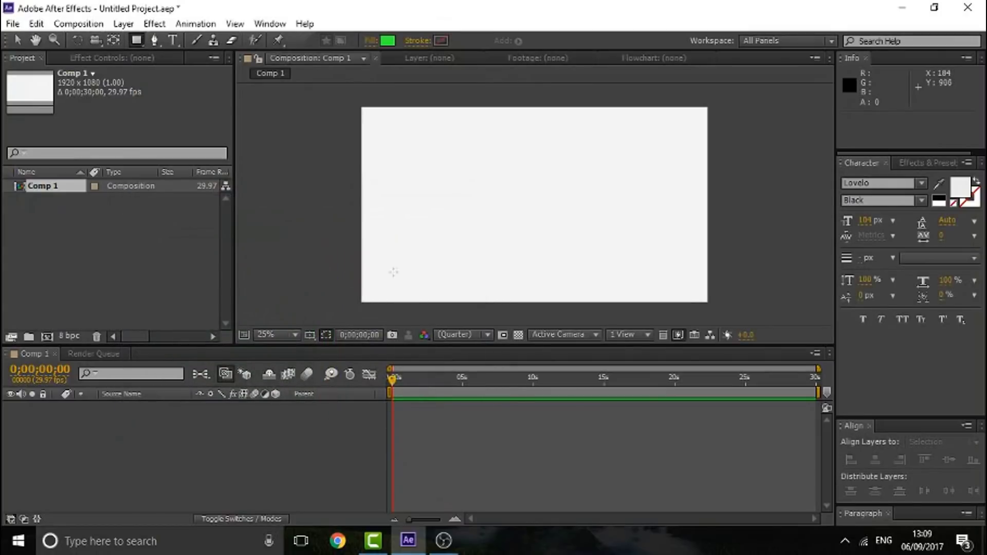
left_click_drag(361, 303, 710, 105)
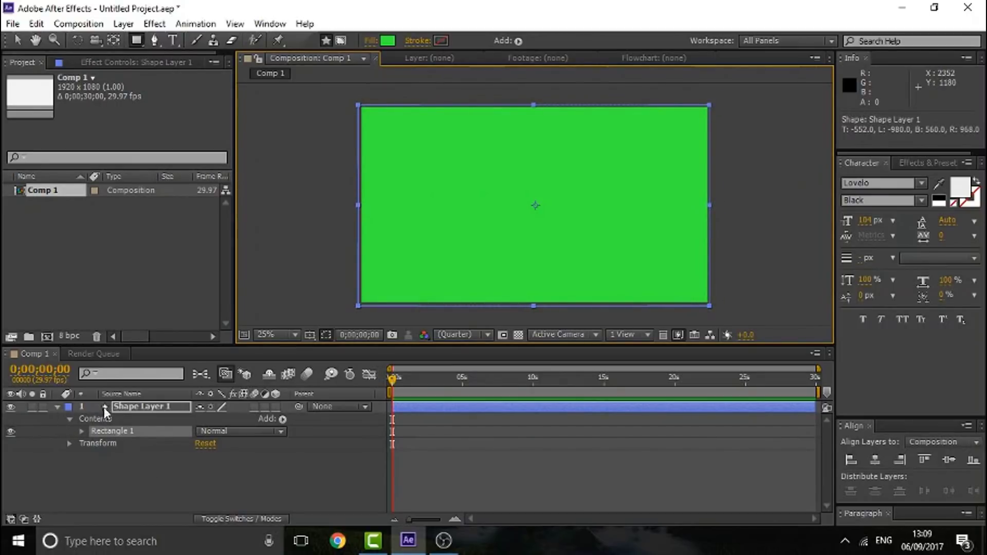
left_click(58, 406)
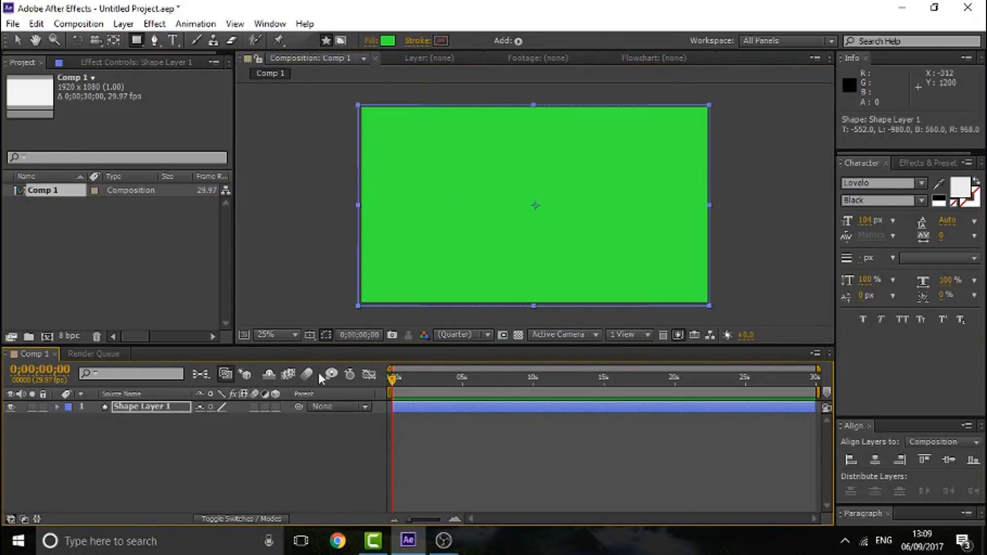
Add a Position keyframe to the rectangle's shape layer at 0;00;01;00
left_click(61, 381)
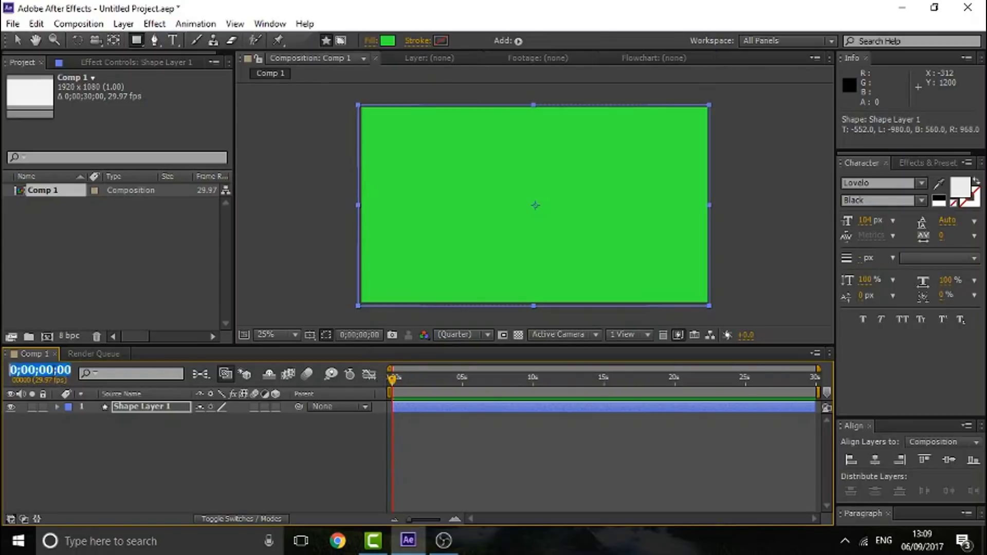
type("100")
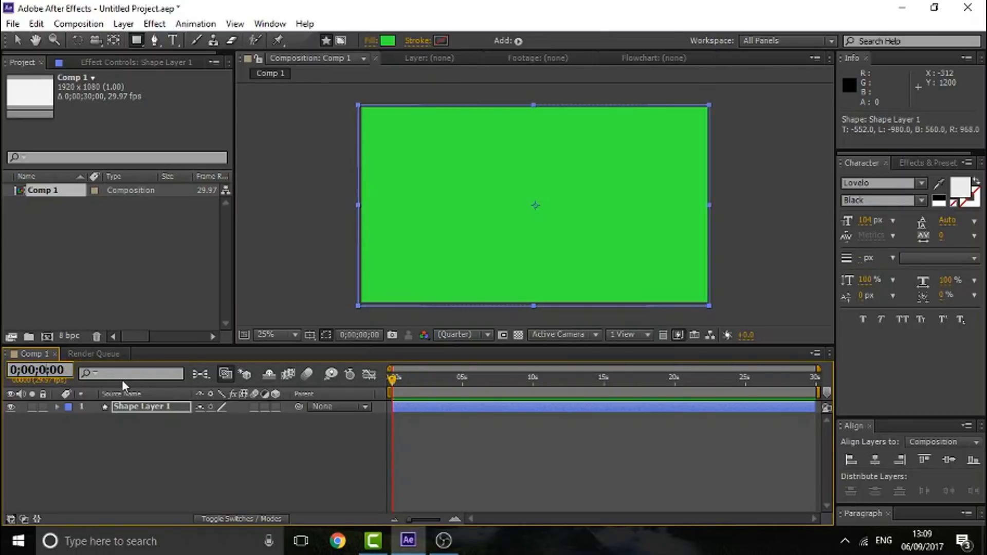
key("Return")
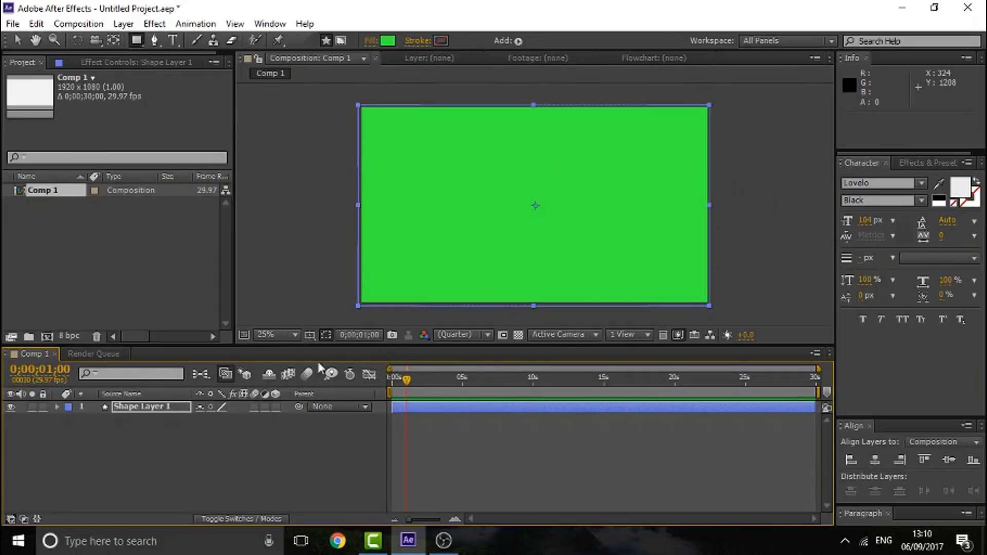
left_click(59, 408)
left_click(57, 408)
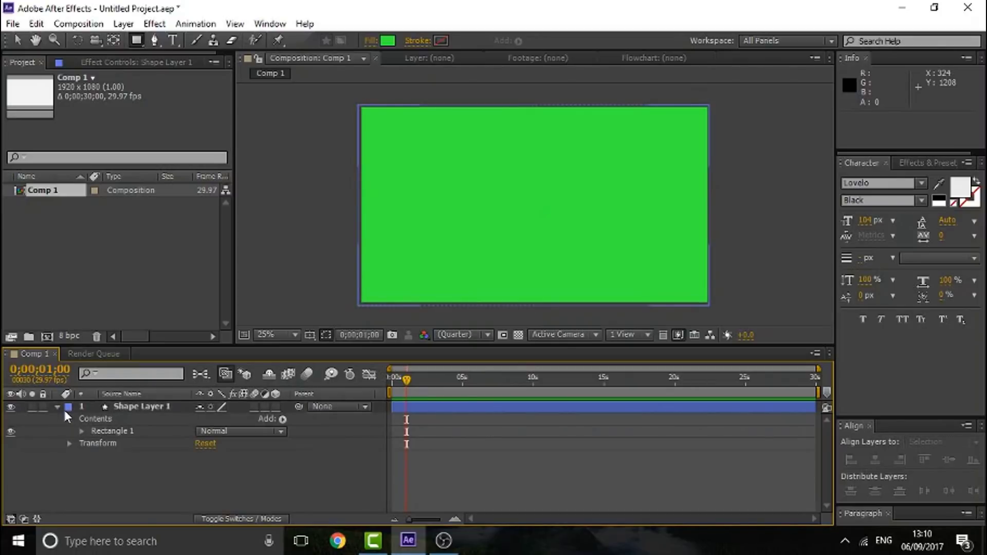
left_click(67, 442)
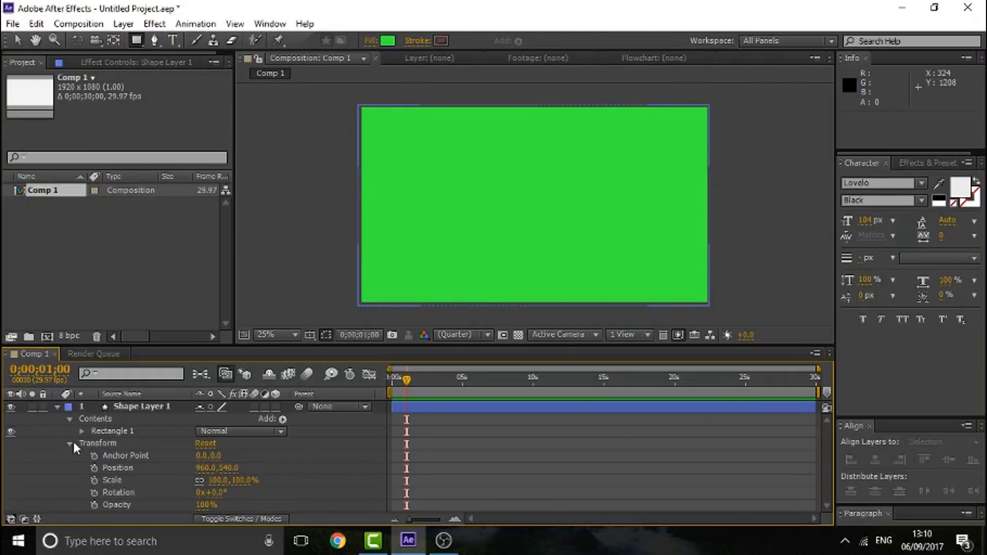
left_click(113, 466)
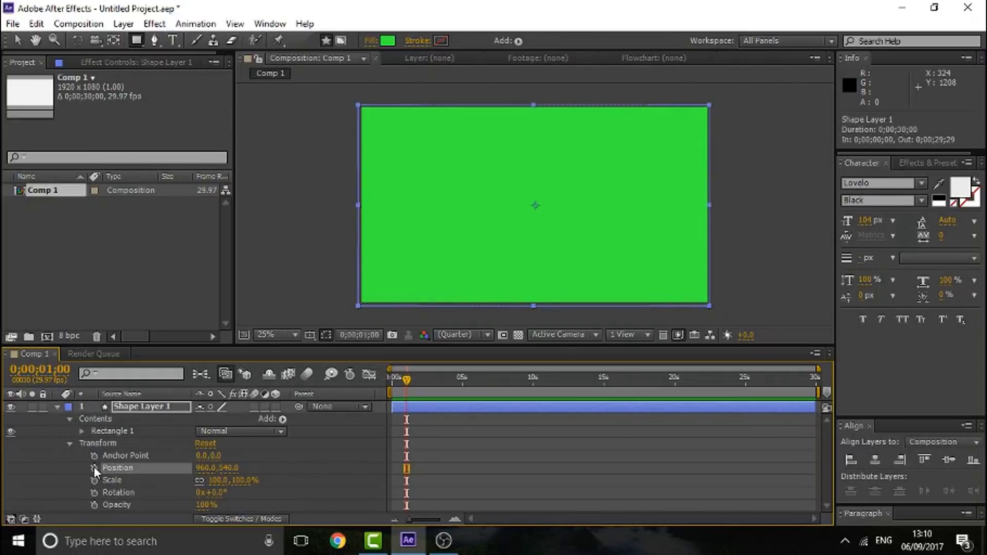
left_click(93, 469)
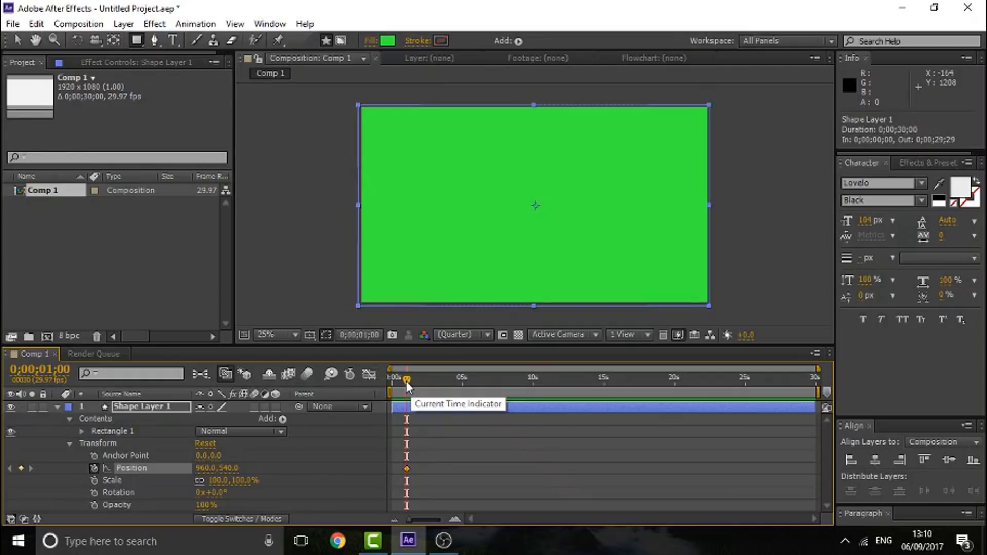
At 0;00;00;00, keyframe the shape layer's horizontal Position at -979 so the rectangle sits just outside the frame's left edge
left_click_drag(406, 381, 382, 375)
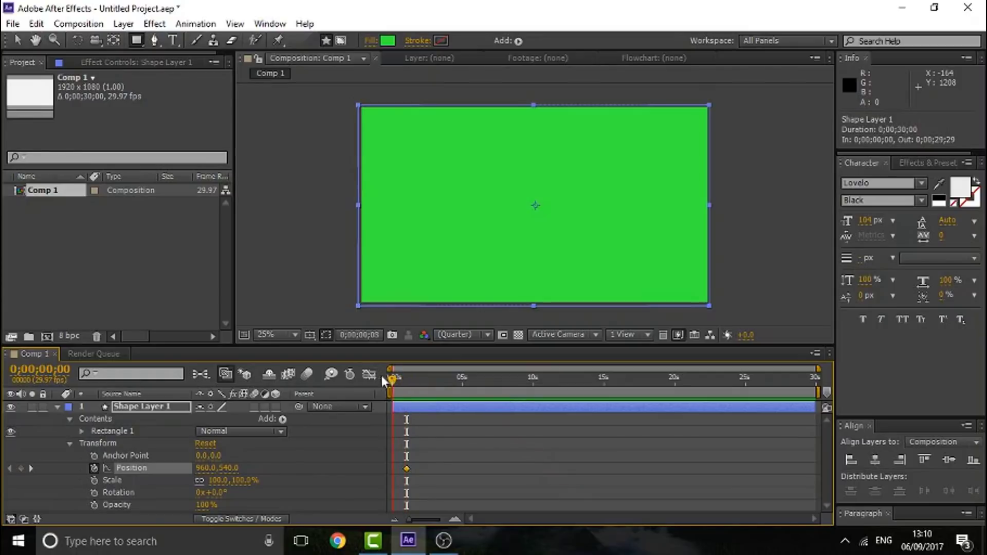
left_click(200, 467)
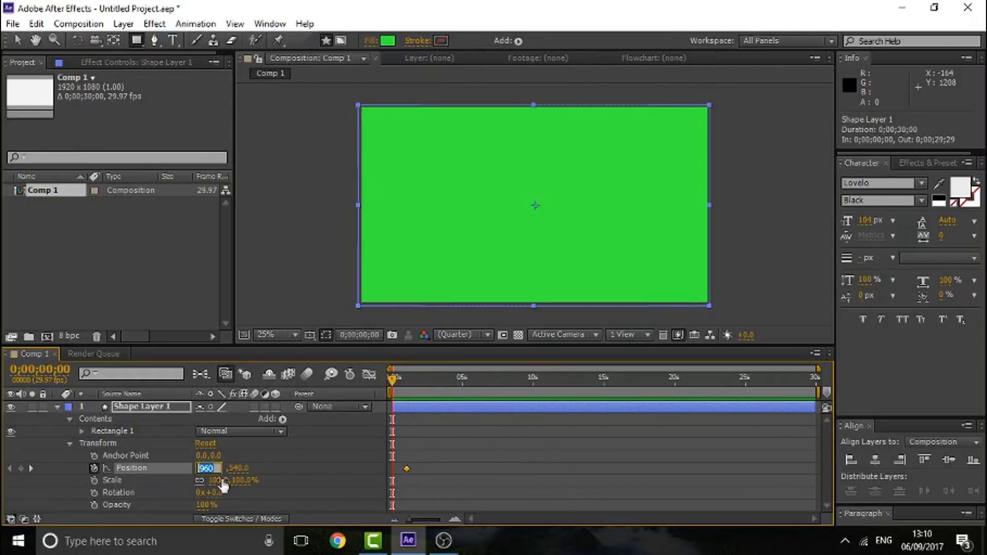
type("961")
left_click(239, 468)
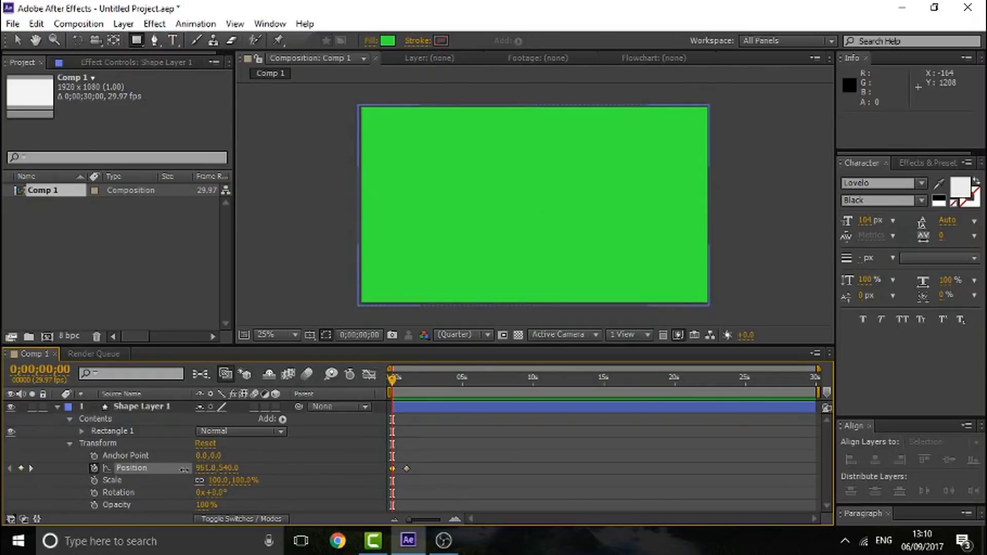
left_click_drag(184, 469, 100, 480)
left_click(202, 468)
type("459")
key("Return")
mouse_move(203, 468)
left_mouse_down()
mouse_move(180, 478)
mouse_move(205, 468)
mouse_move(205, 478)
mouse_move(211, 472)
mouse_move(153, 487)
mouse_move(187, 466)
left_mouse_up()
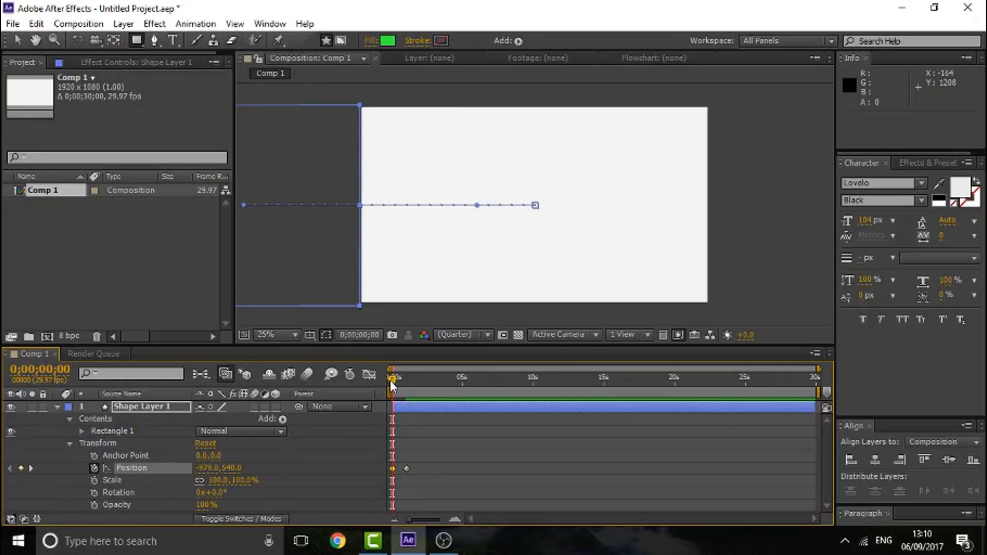
Deselect the shape layer and preview the rectangle's slide-in animation from the beginning
left_click_drag(391, 380, 409, 381)
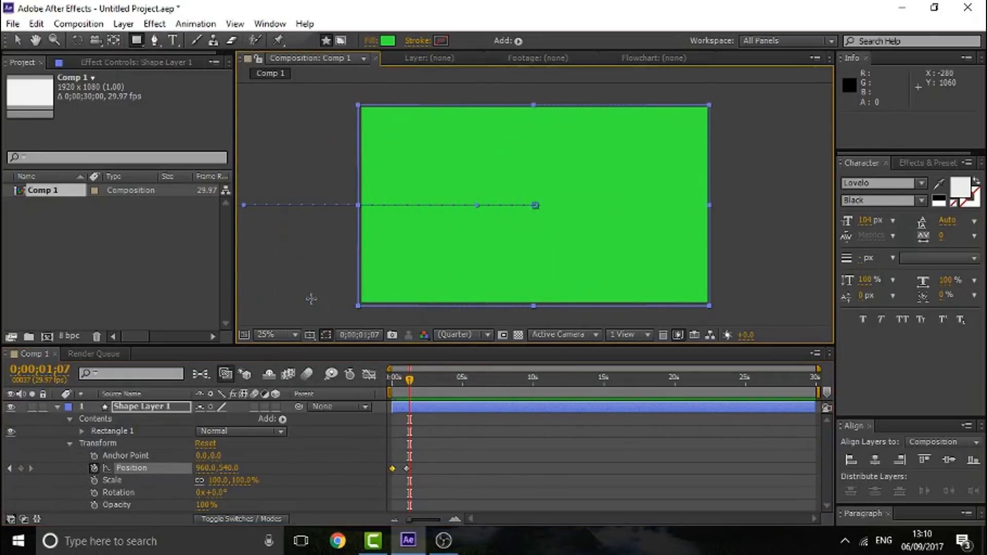
left_click(17, 41)
left_click(285, 278)
left_click_drag(409, 381, 392, 381)
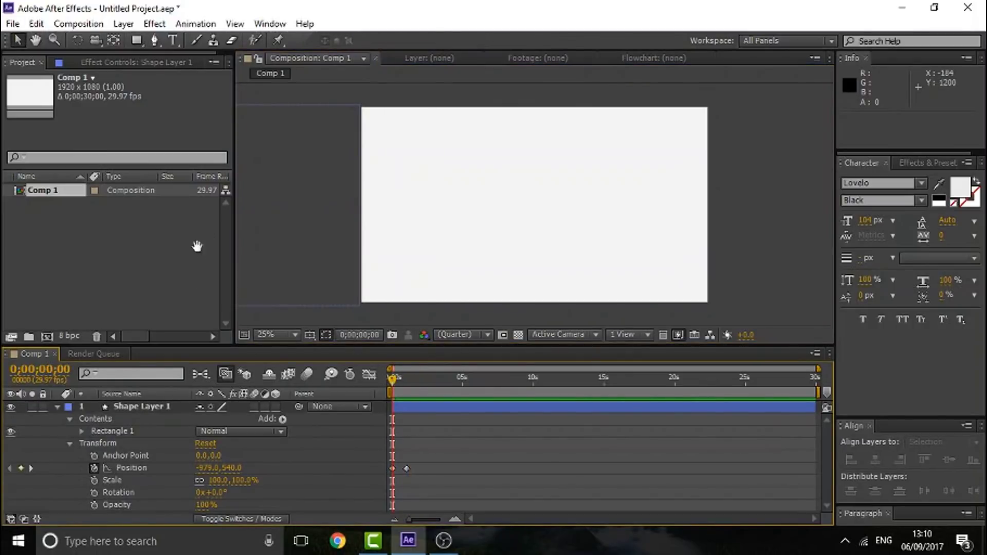
key("space")
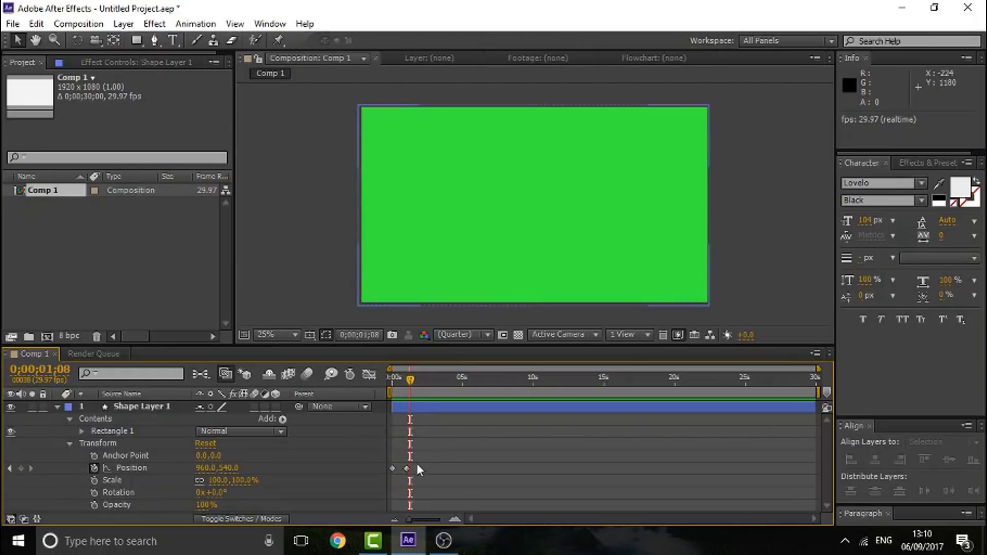
Apply Easy Ease to both Position keyframes of the shape layer
left_click_drag(413, 467, 402, 471)
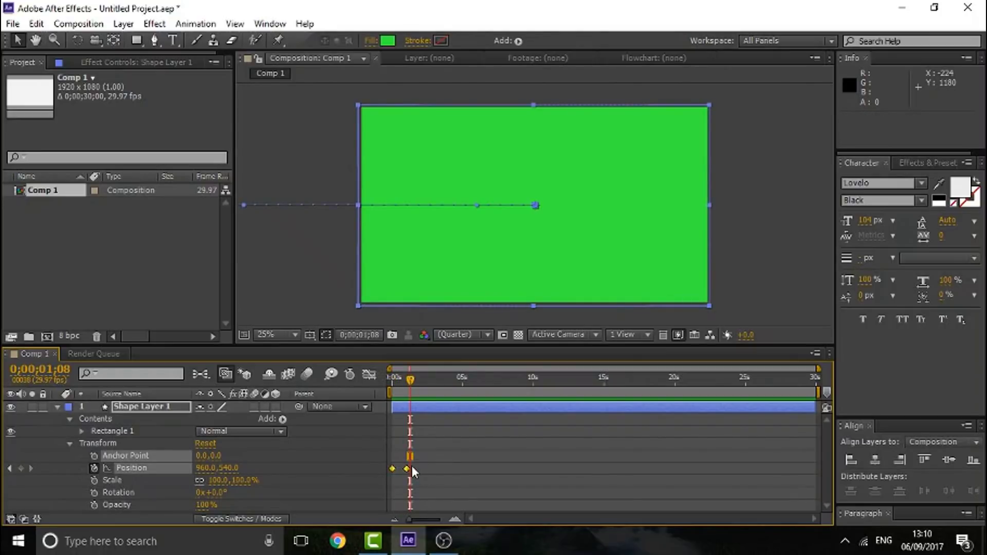
right_click(406, 470)
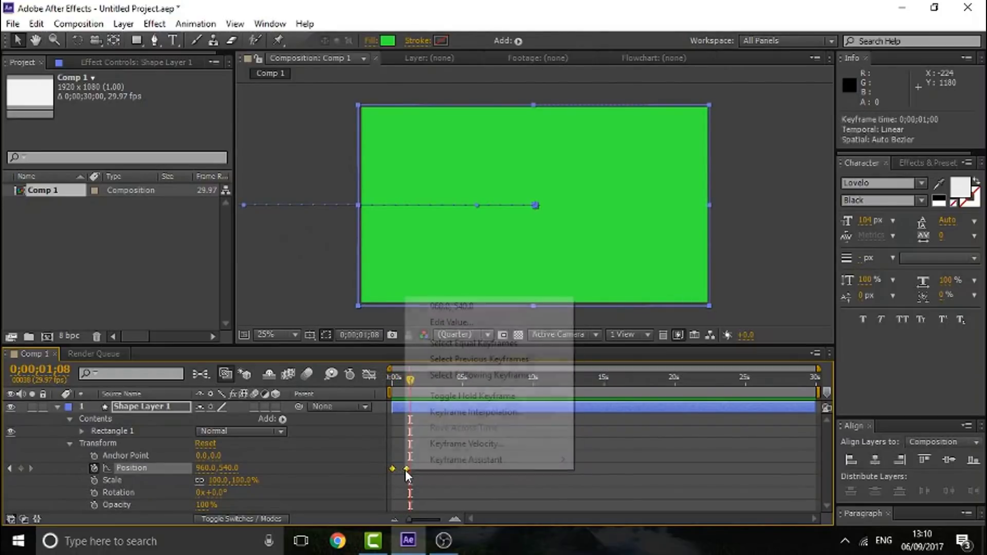
mouse_move(529, 465)
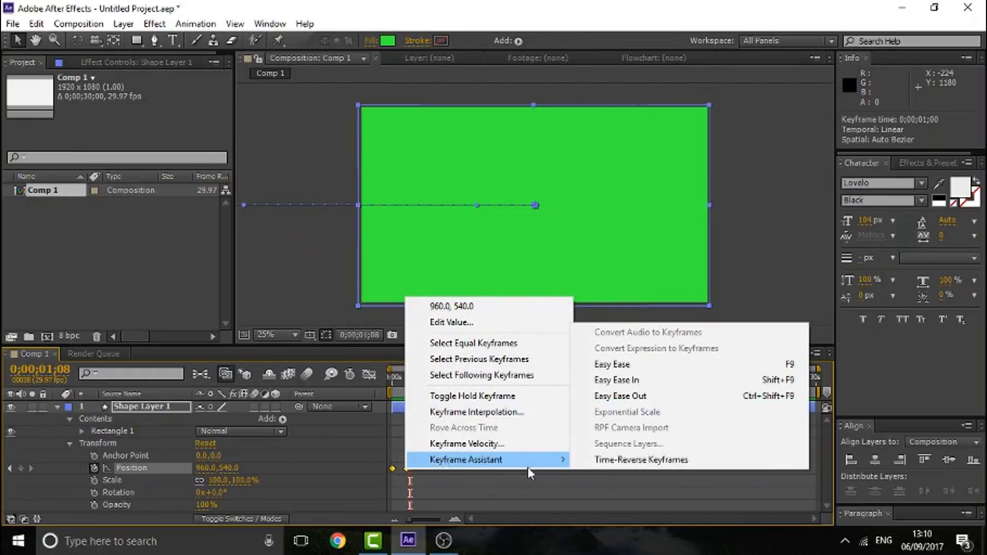
left_click(644, 369)
Play the eased slide-in animation from the start twice to check the motion
key("Home")
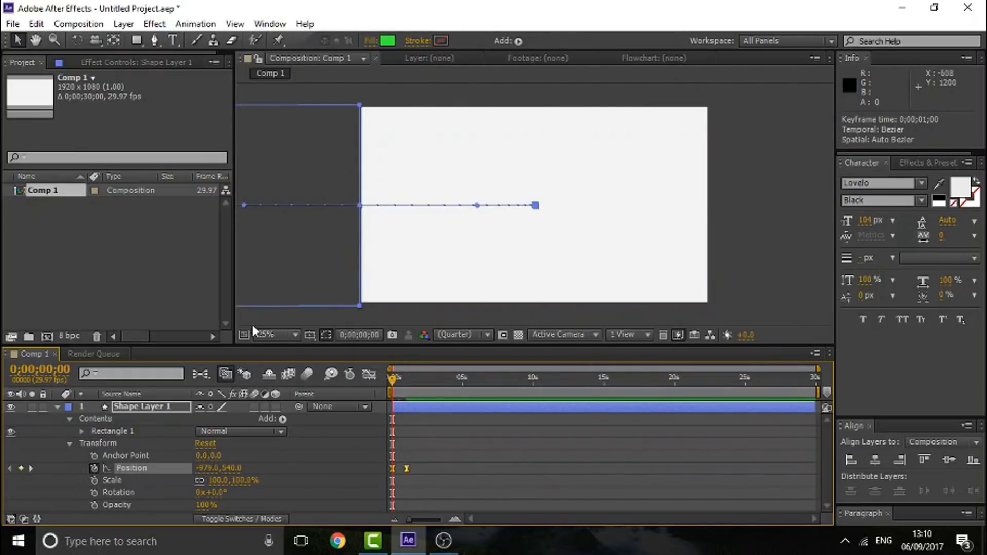
left_click(251, 325)
key("space")
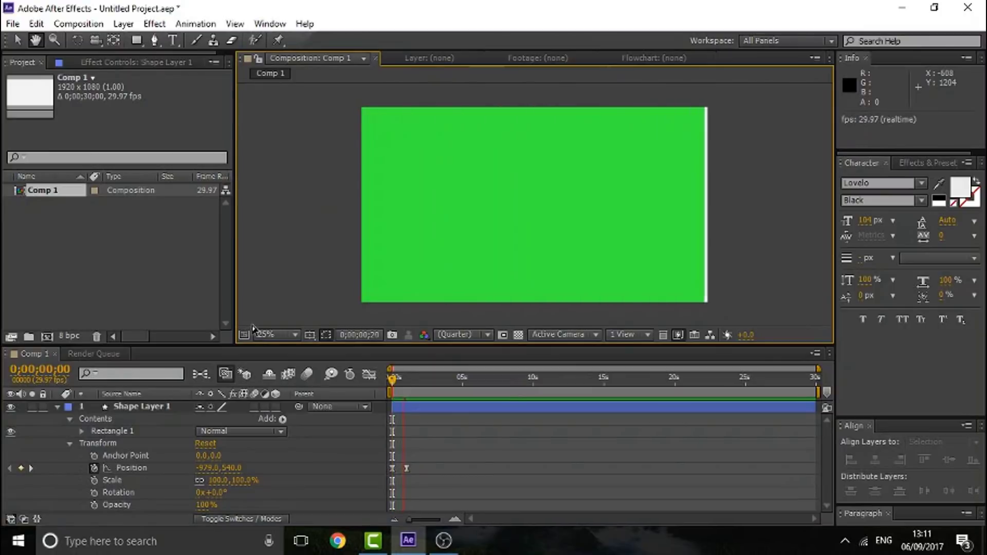
left_click(382, 200)
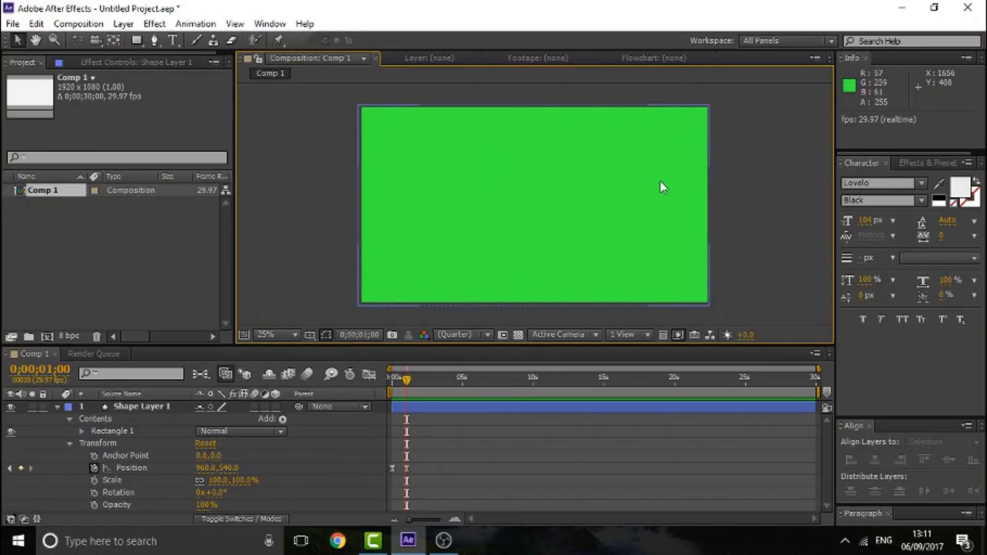
left_click_drag(406, 379, 394, 381)
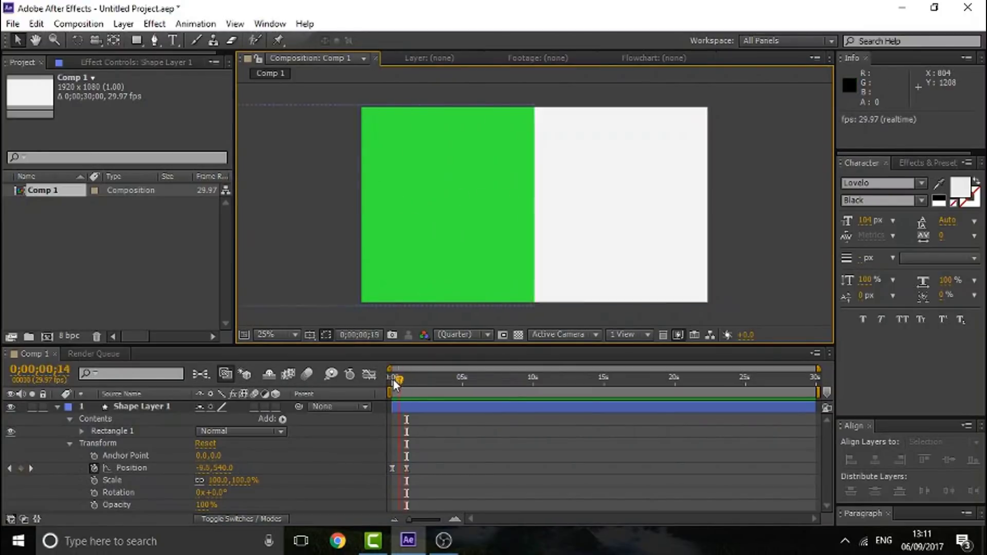
key("space")
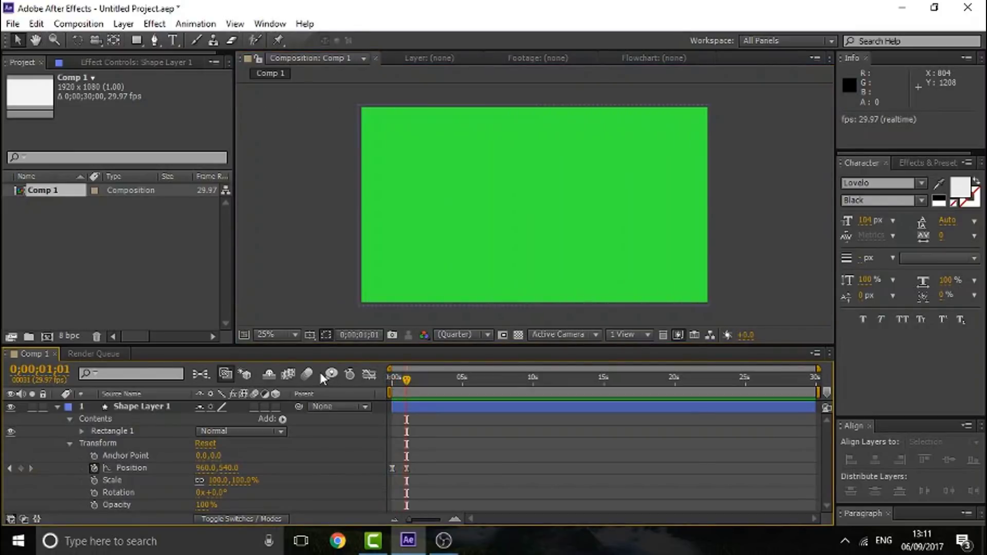